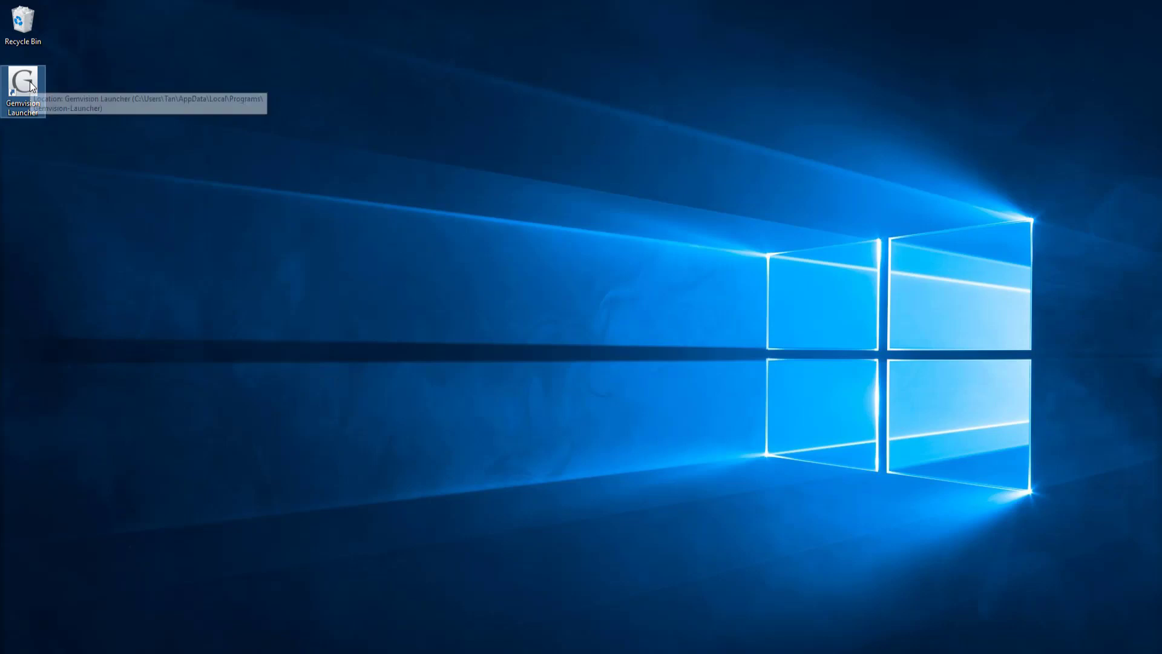
Launch the Gemvision launcher and log in with the account password.
double_click(30, 84)
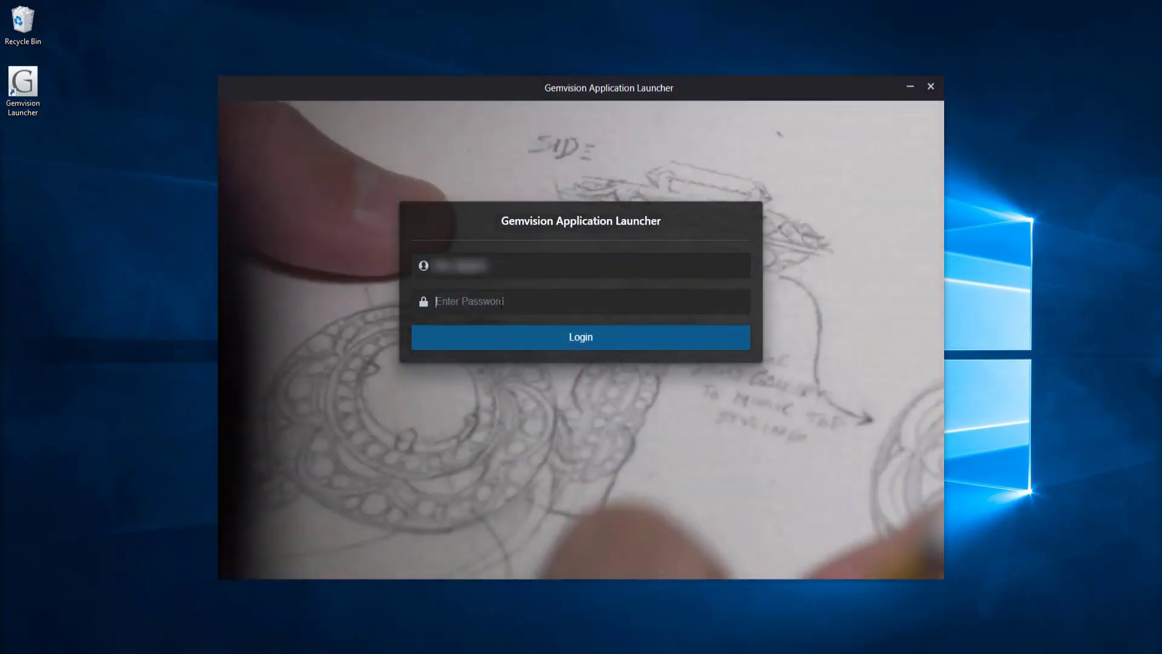
click(502, 301)
text(•)
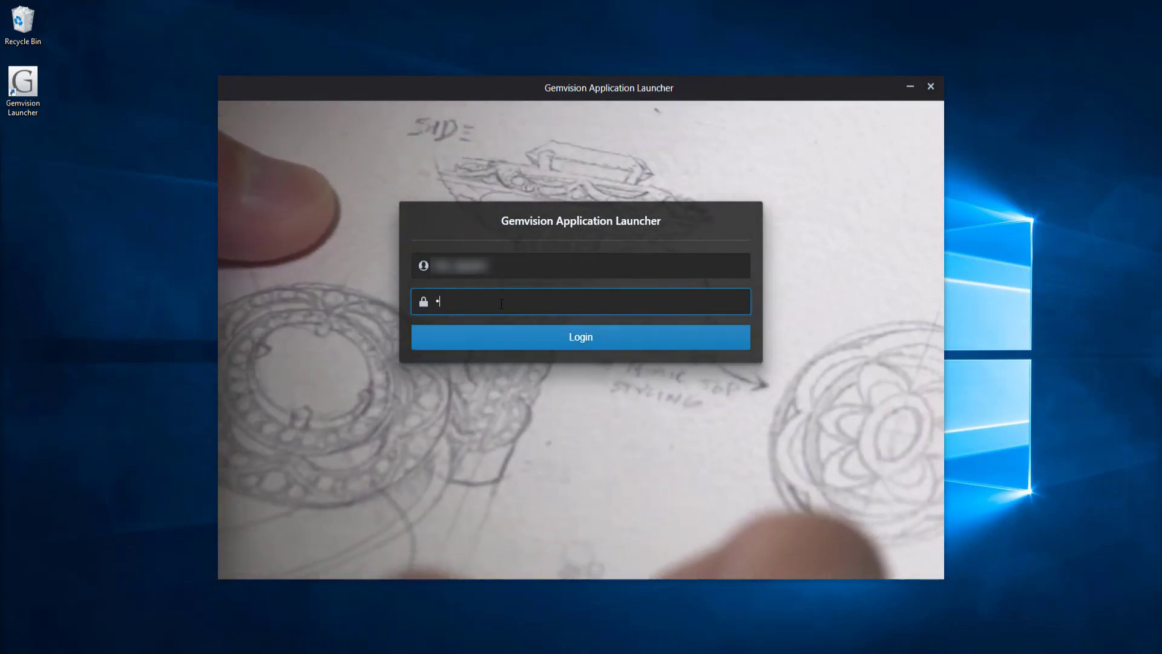
text(•••••••••••)
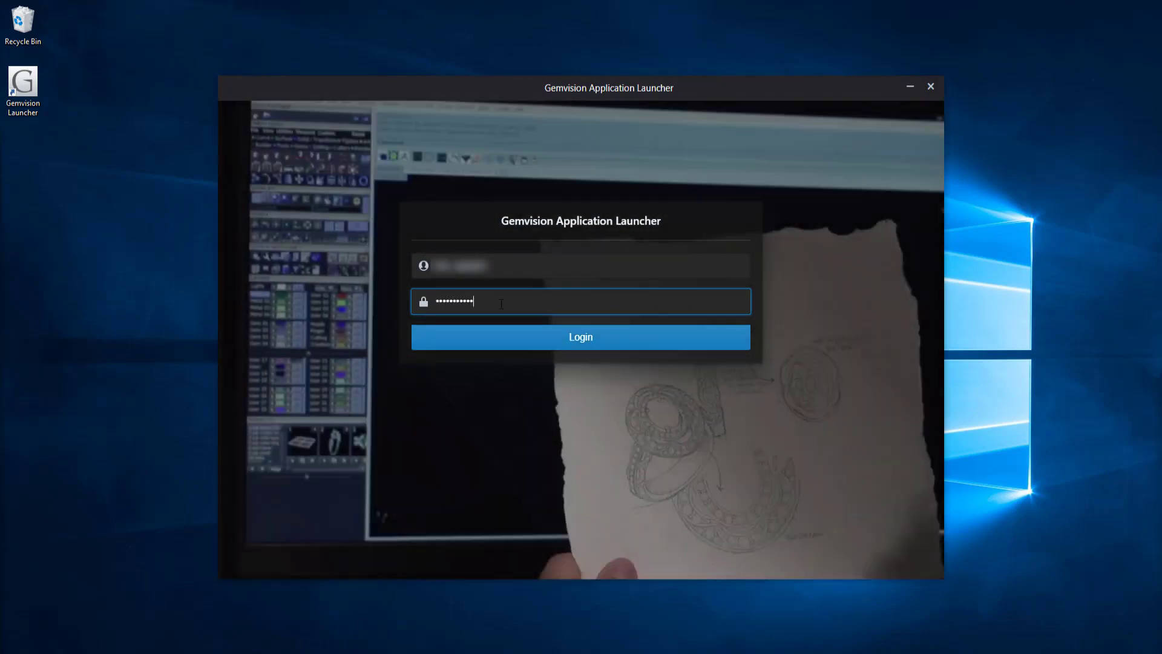
key(Return)
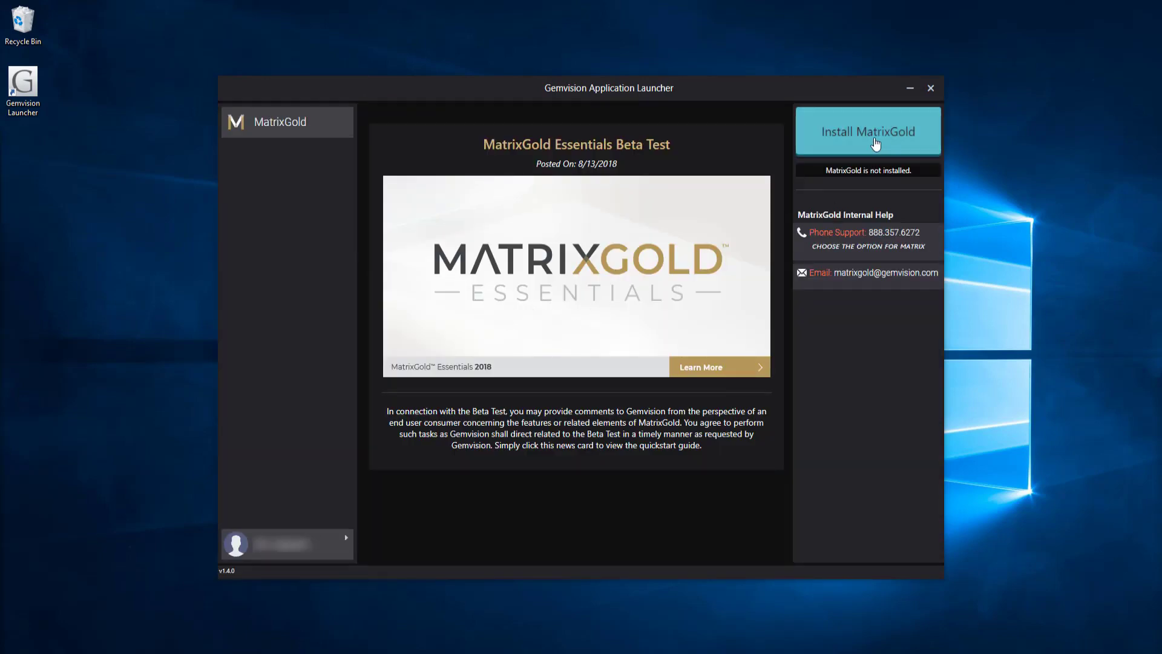
Install MatrixGold: decline the key prompts and cancel, then retry and confirm a Rhino cloud account.
click(867, 141)
click(867, 143)
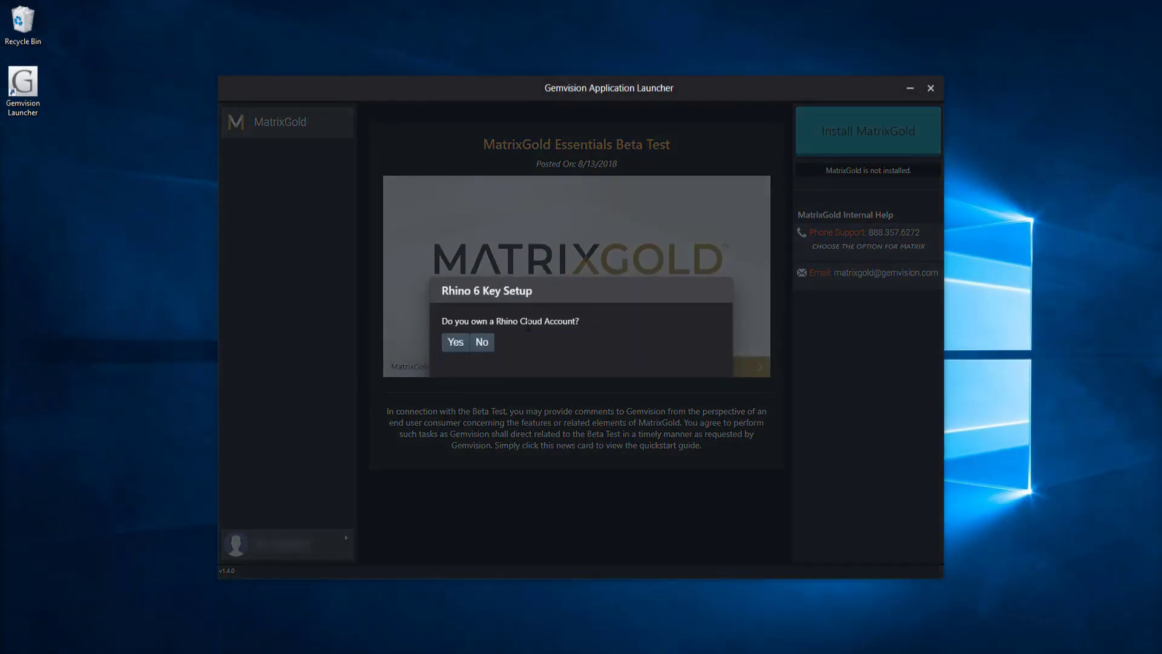
click(486, 347)
click(481, 341)
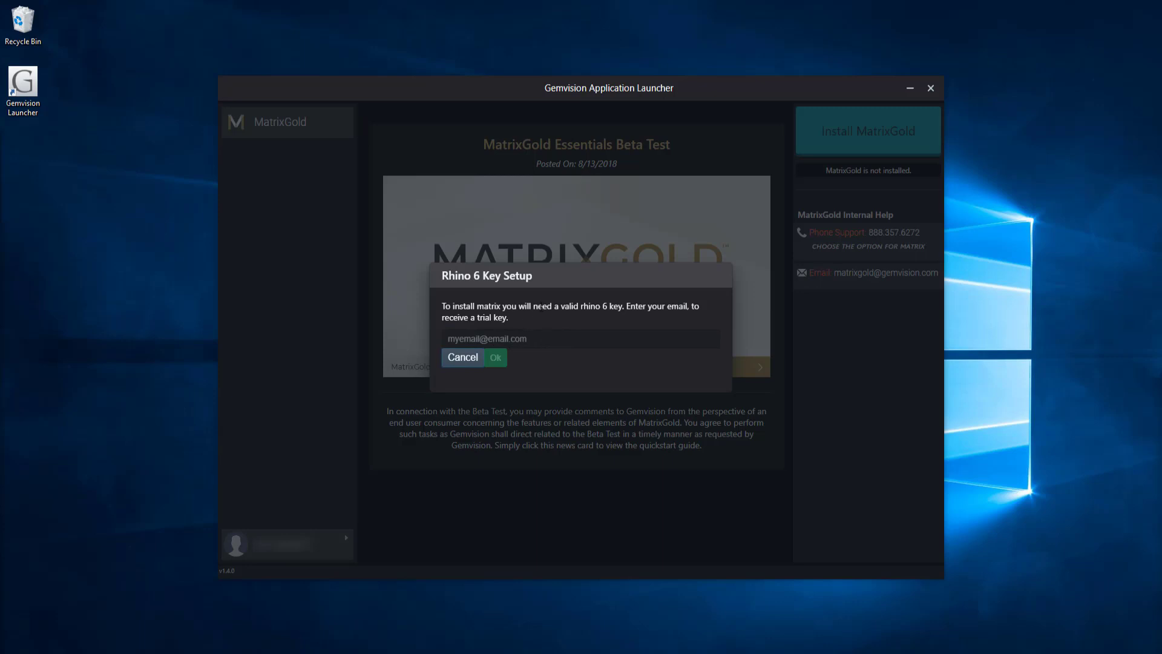
click(465, 359)
click(837, 147)
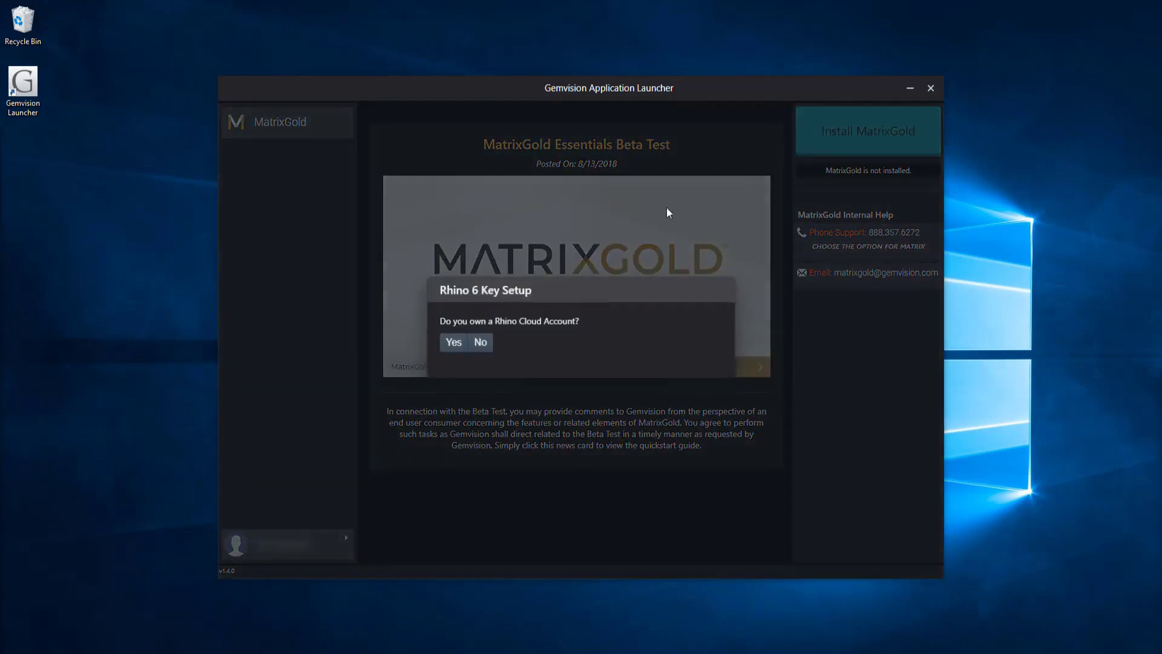
click(455, 346)
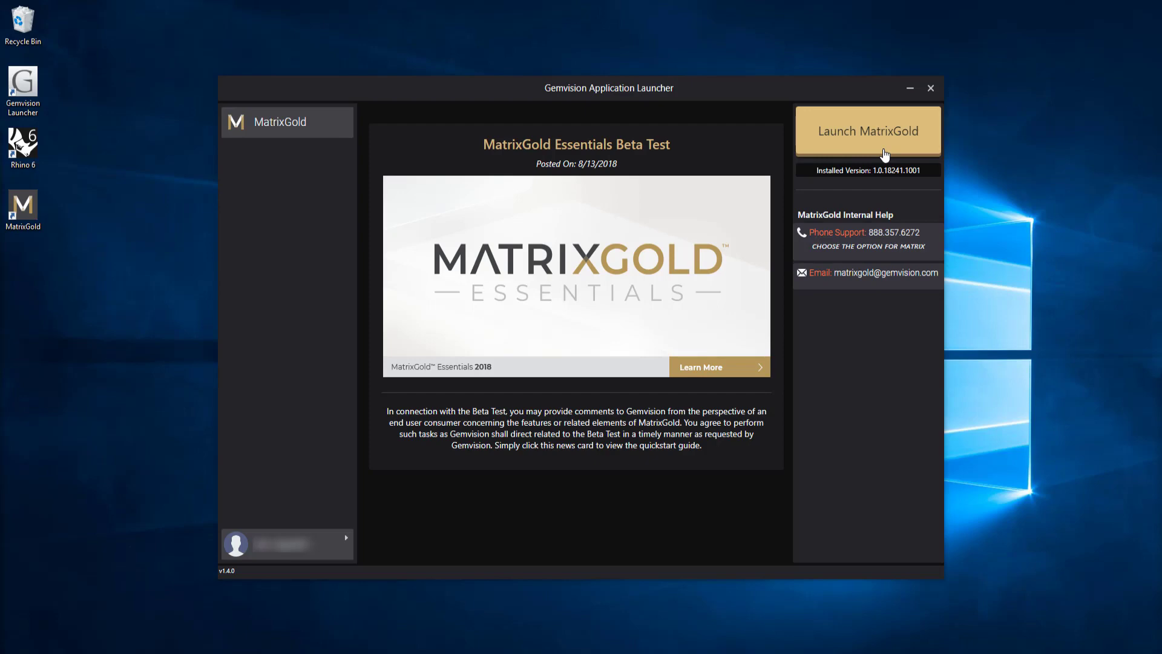
Launch the installed MatrixGold, closing the launcher.
click(885, 153)
click(864, 143)
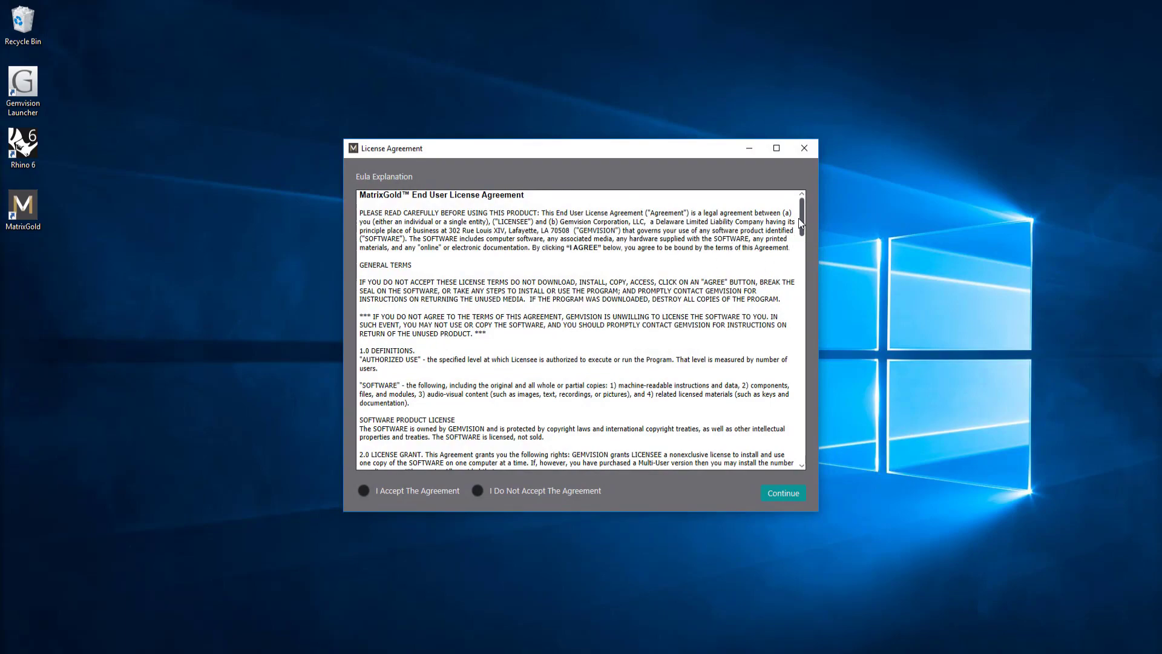
drag(798, 233, 790, 463)
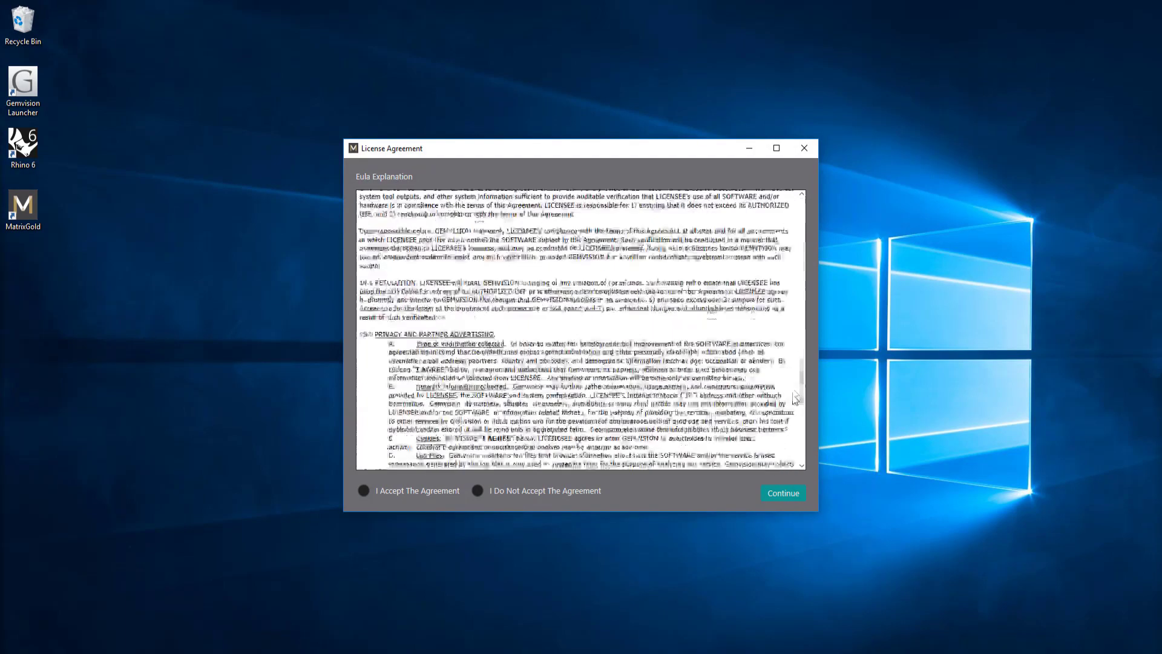
Accept the MatrixGold End User License Agreement and continue.
click(394, 491)
click(776, 494)
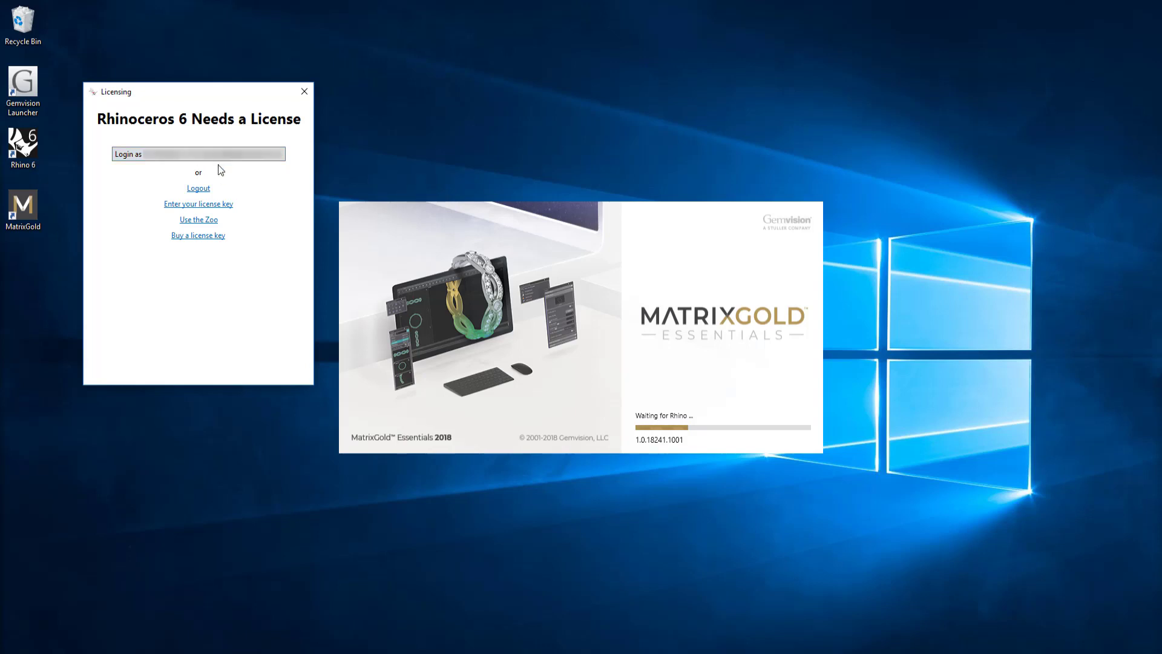
Open Rhino 6's license-key entry screen, then return to the licensing choices.
click(222, 205)
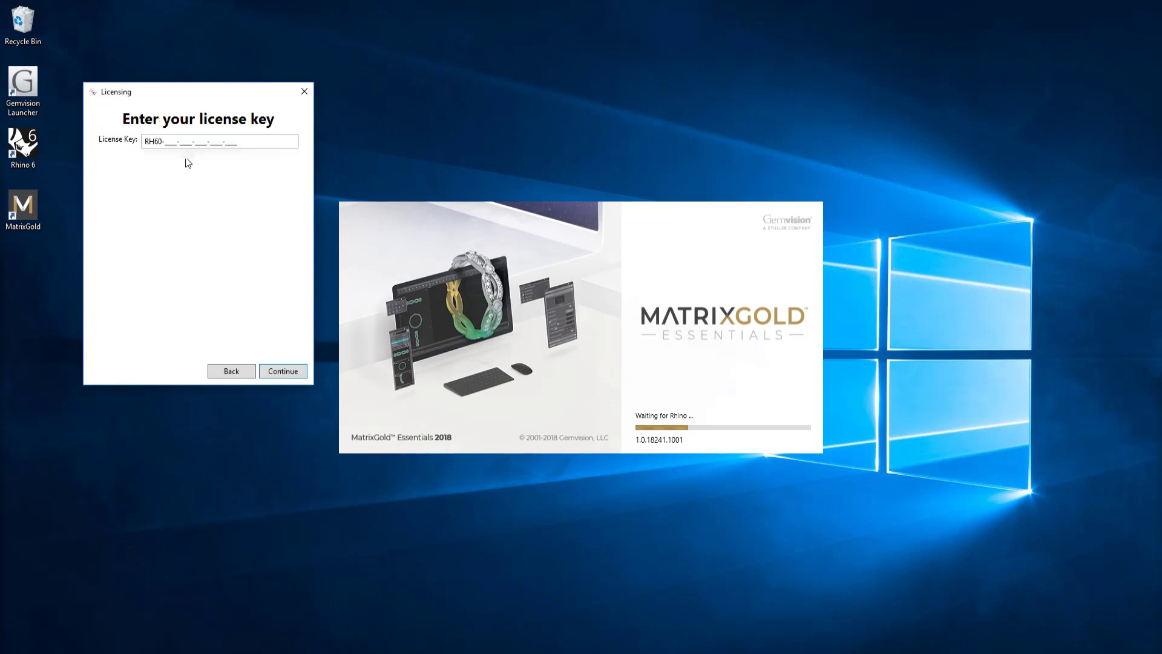
click(232, 372)
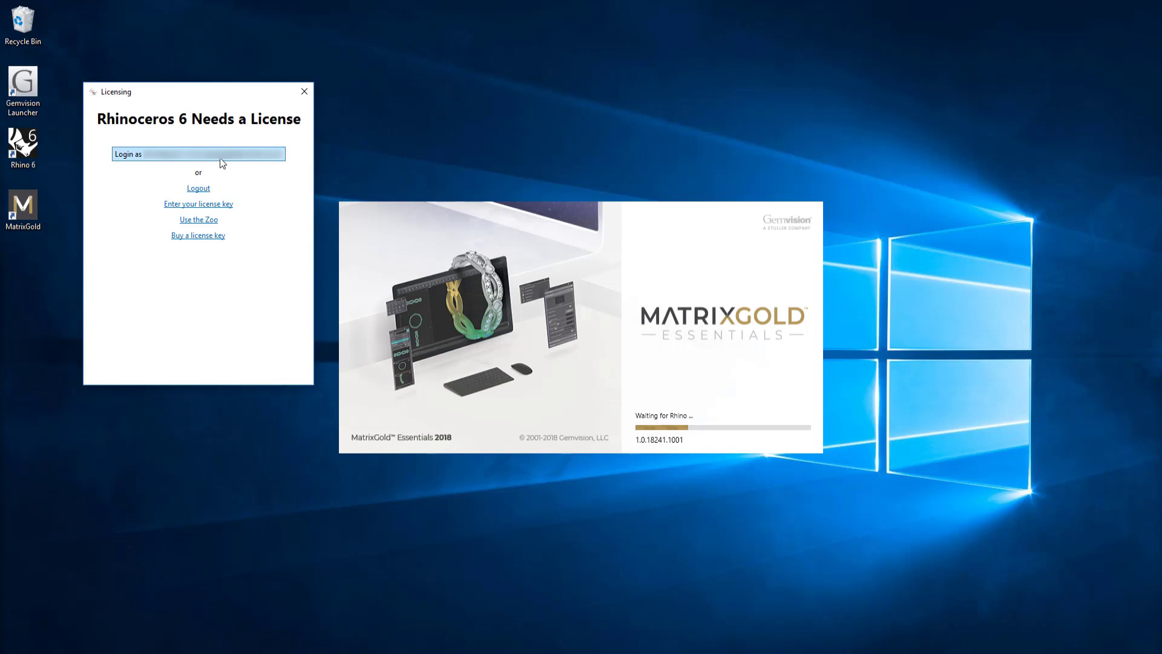
License Rhino 6 by logging in with the signed-in cloud account.
click(229, 156)
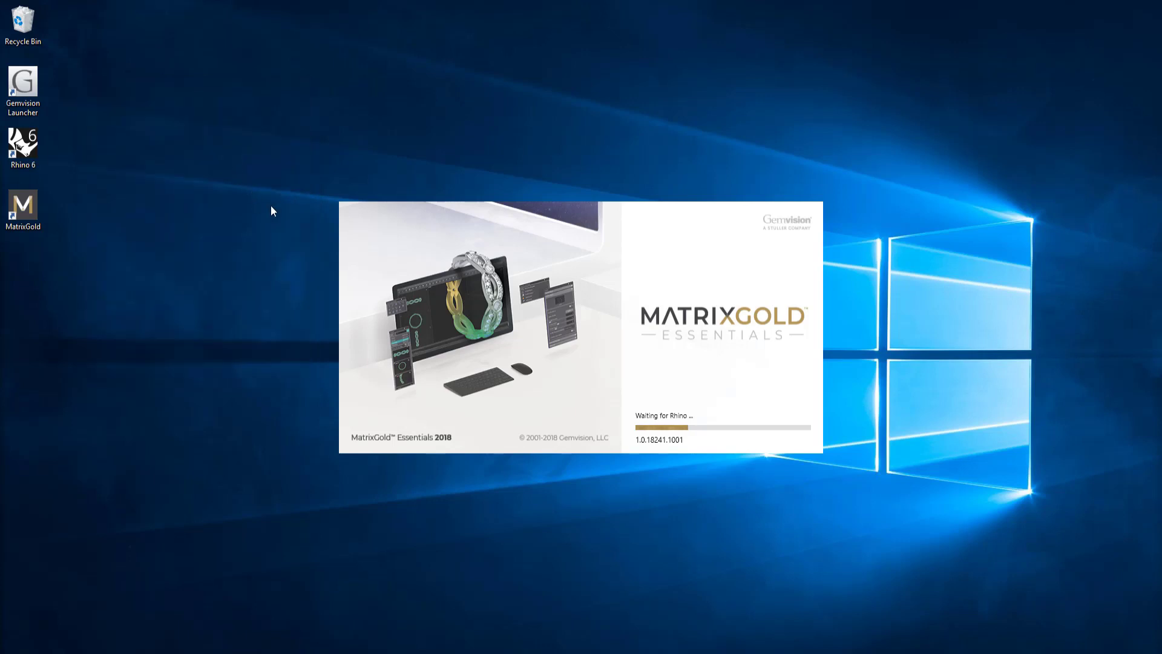